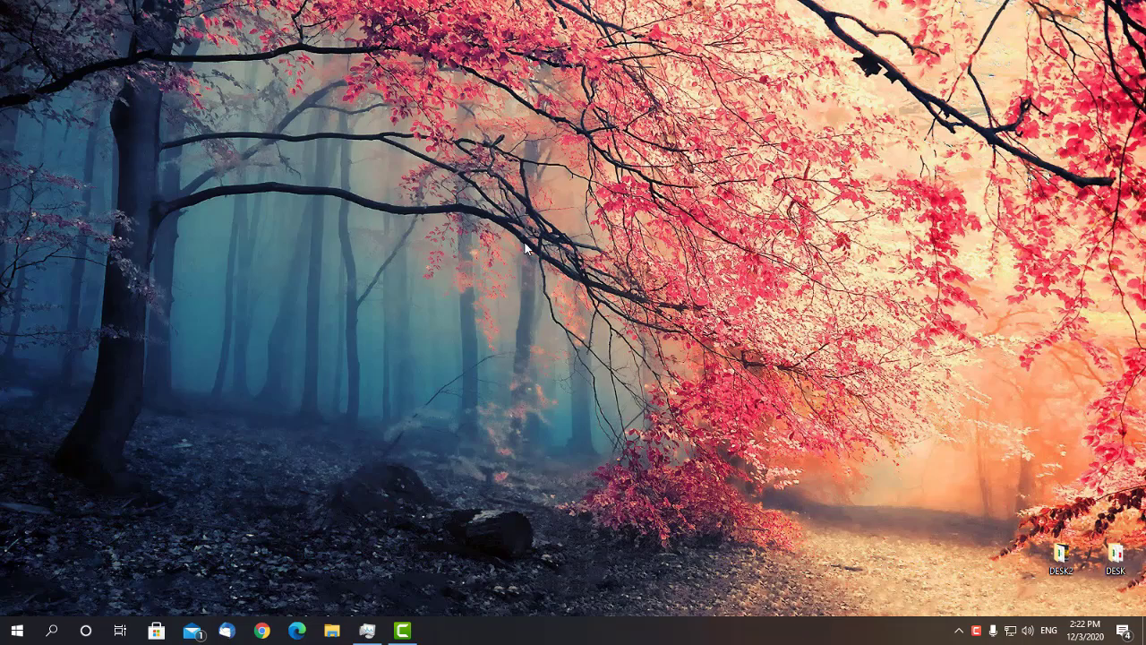
# Step: Open the desktop icon settings from the Themes page of the personalization settings
pyautogui.rightClick(271, 172)
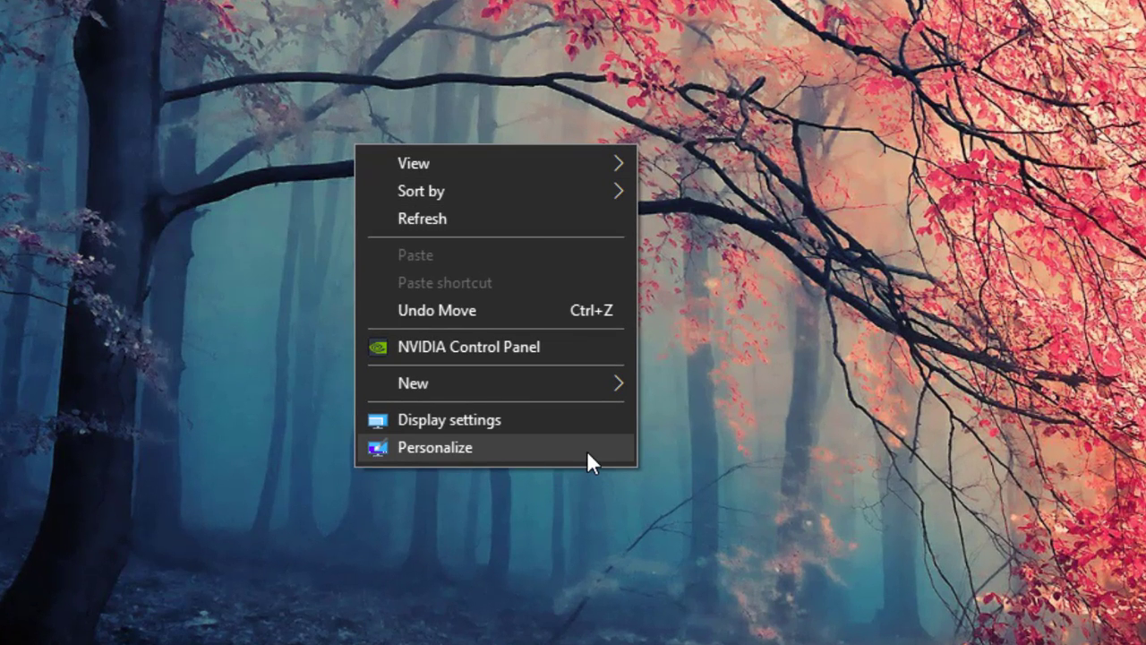
pyautogui.rightClick(283, 178)
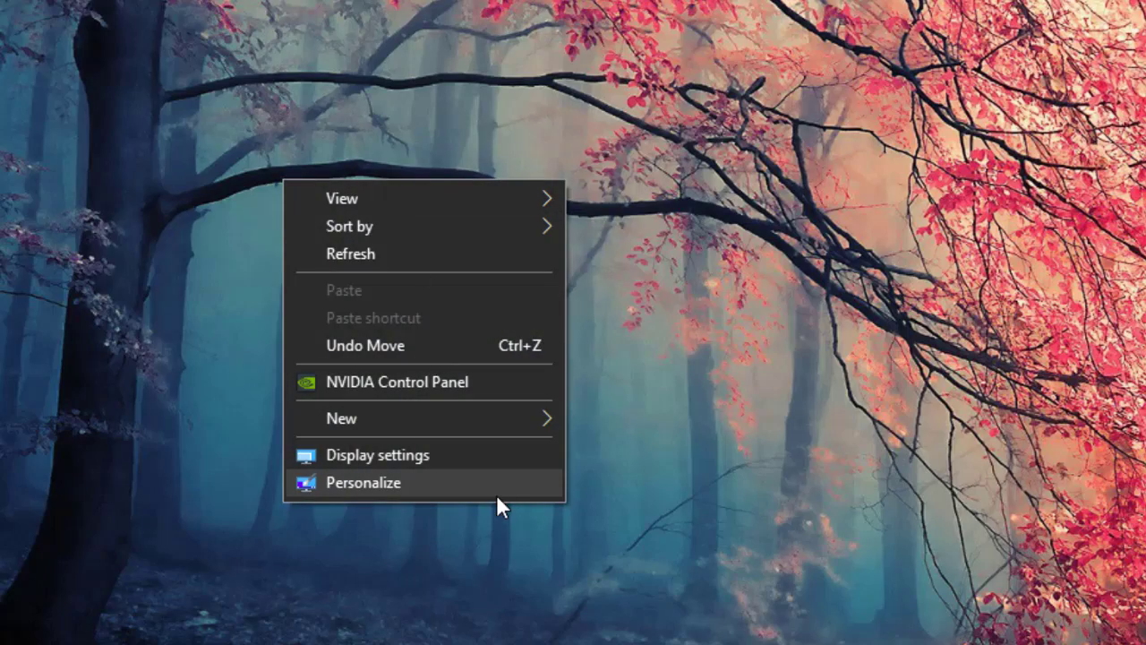
pyautogui.click(497, 482)
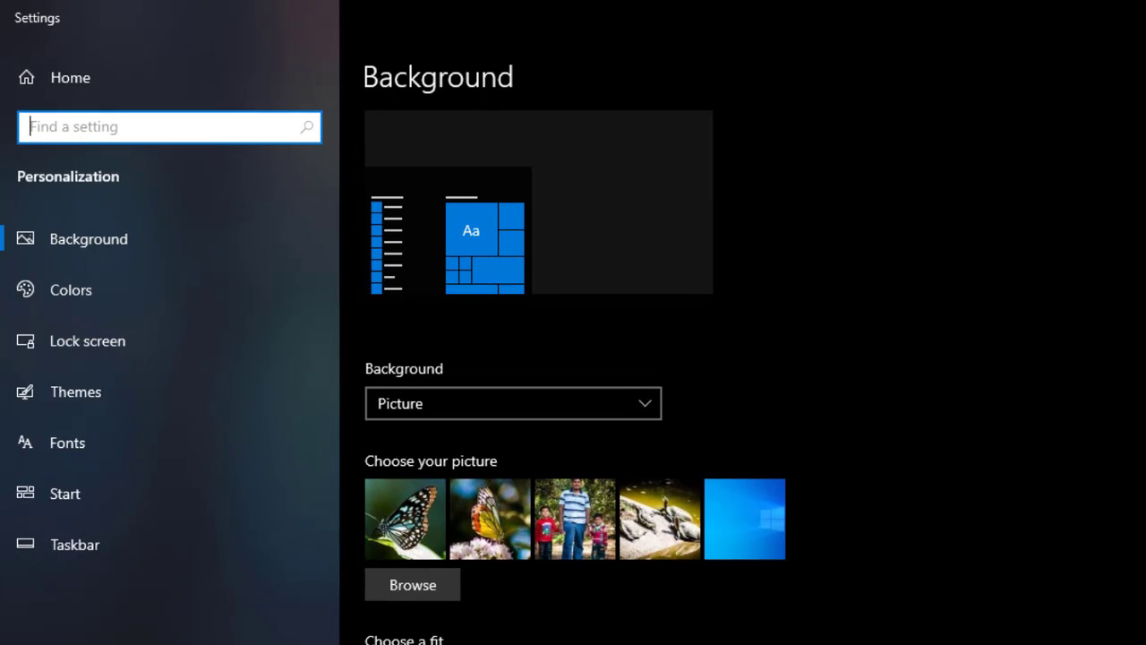
pyautogui.click(125, 405)
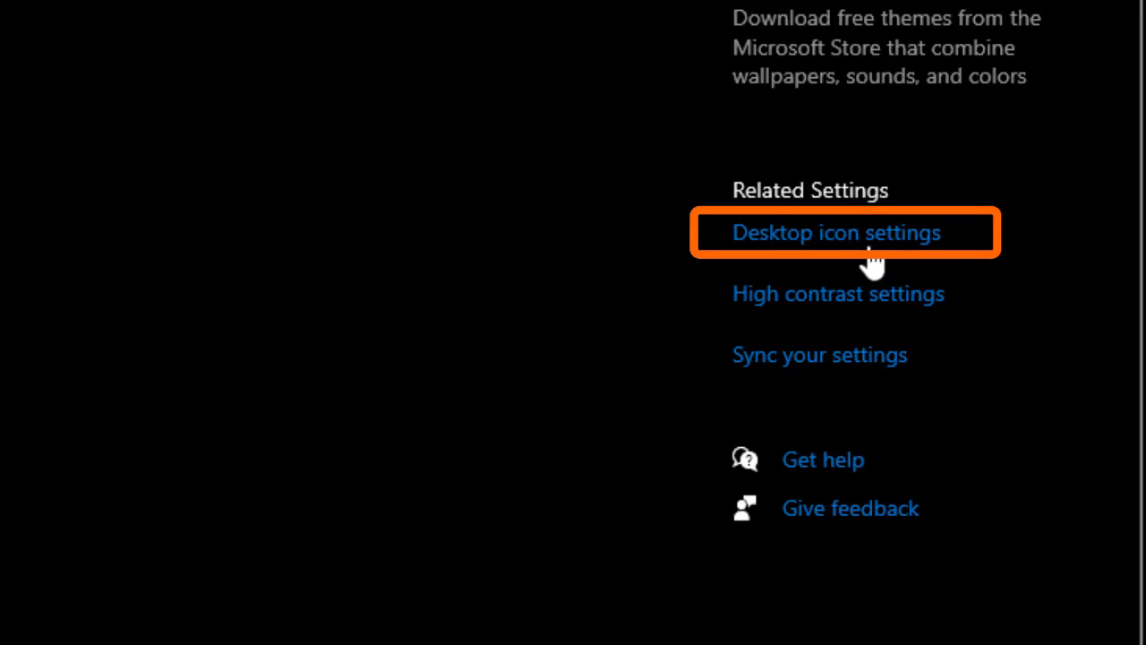
pyautogui.click(934, 236)
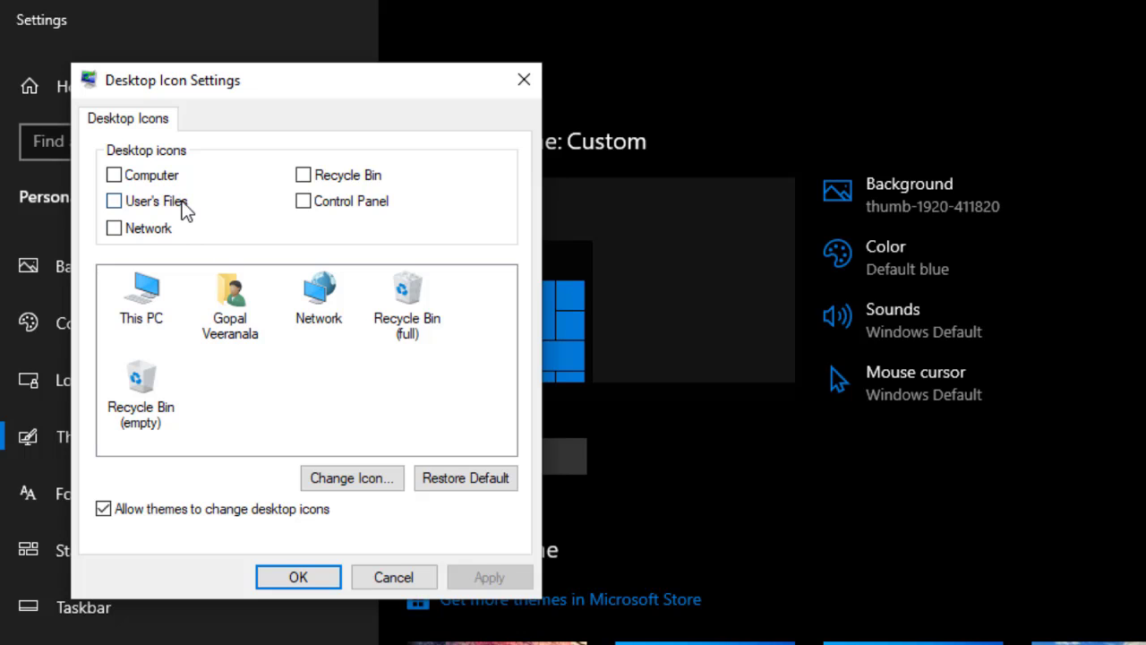
# Step: Enable the Computer and Recycle Bin desktop icons, apply the change and close the dialog
pyautogui.click(148, 184)
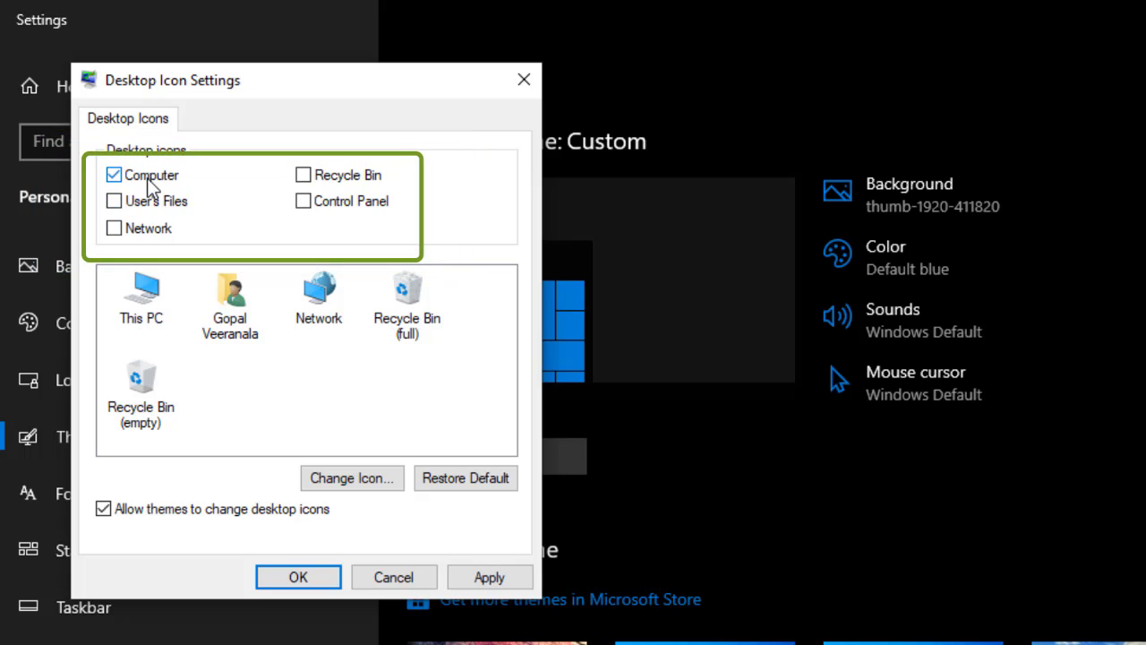
pyautogui.click(304, 176)
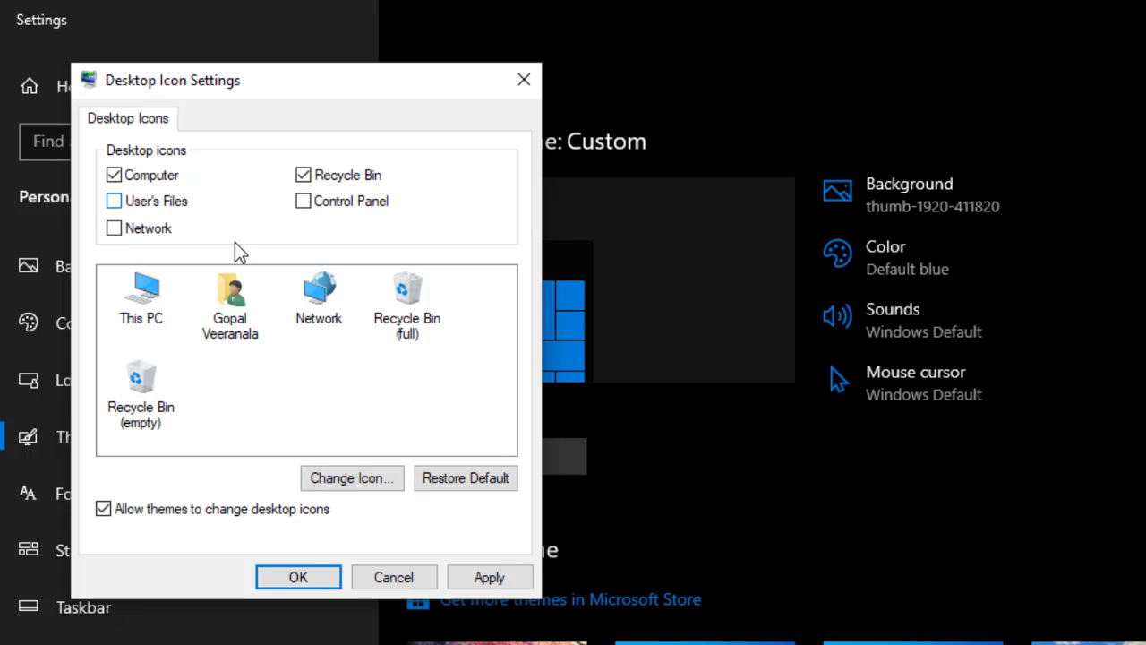
pyautogui.click(502, 578)
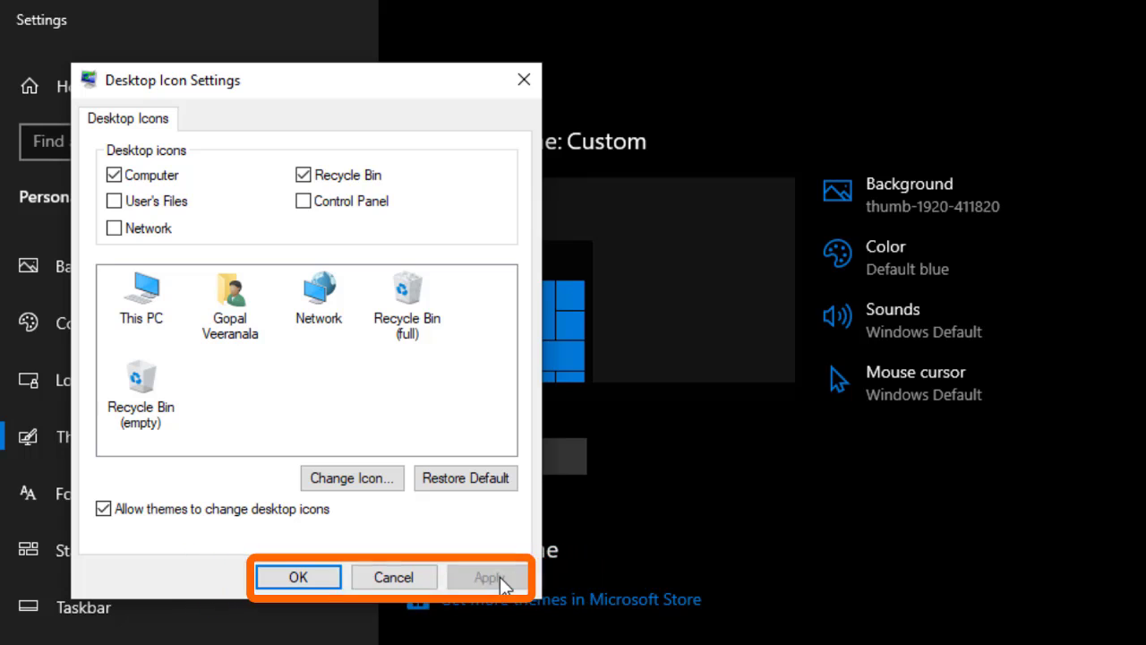
pyautogui.click(288, 584)
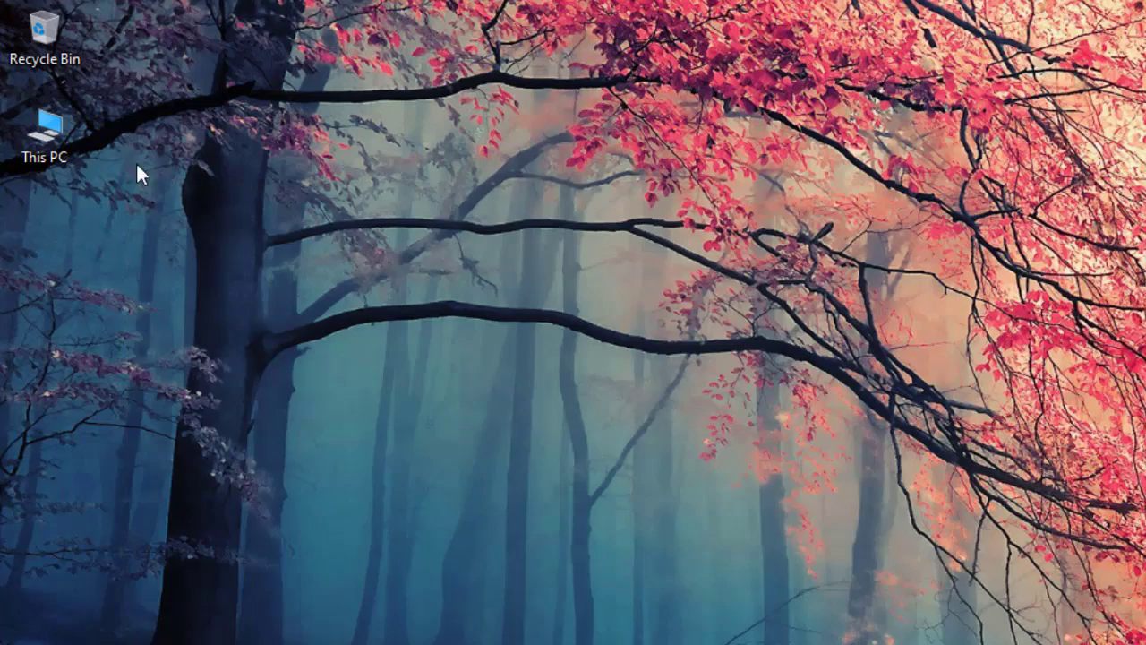
pyautogui.click(43, 151)
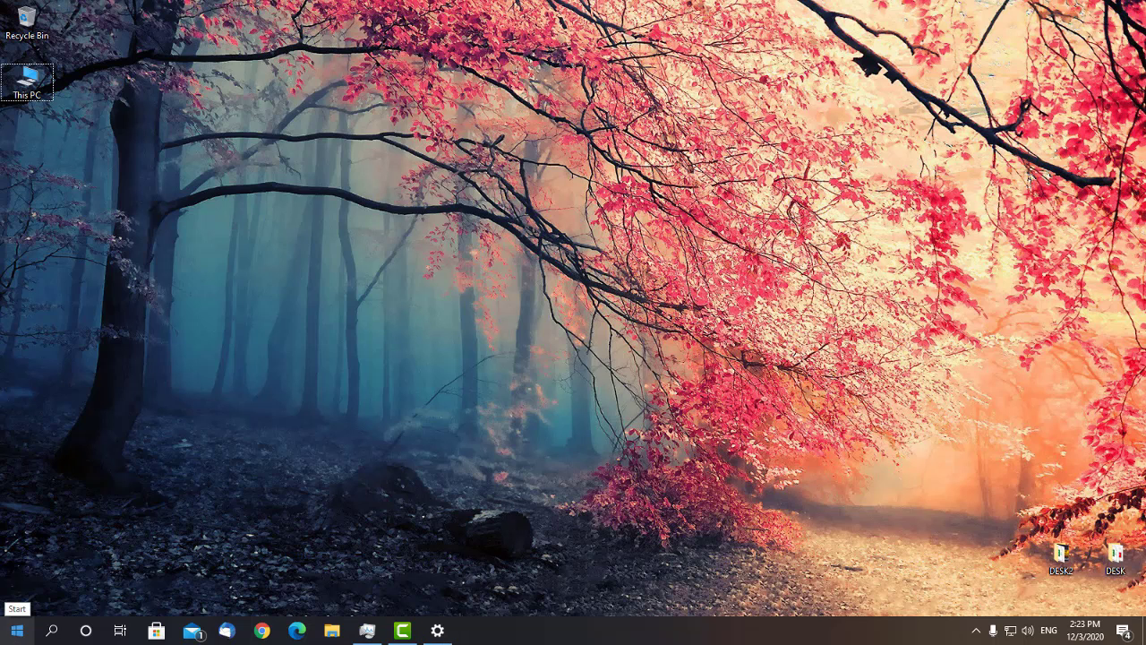
pyautogui.click(33, 79)
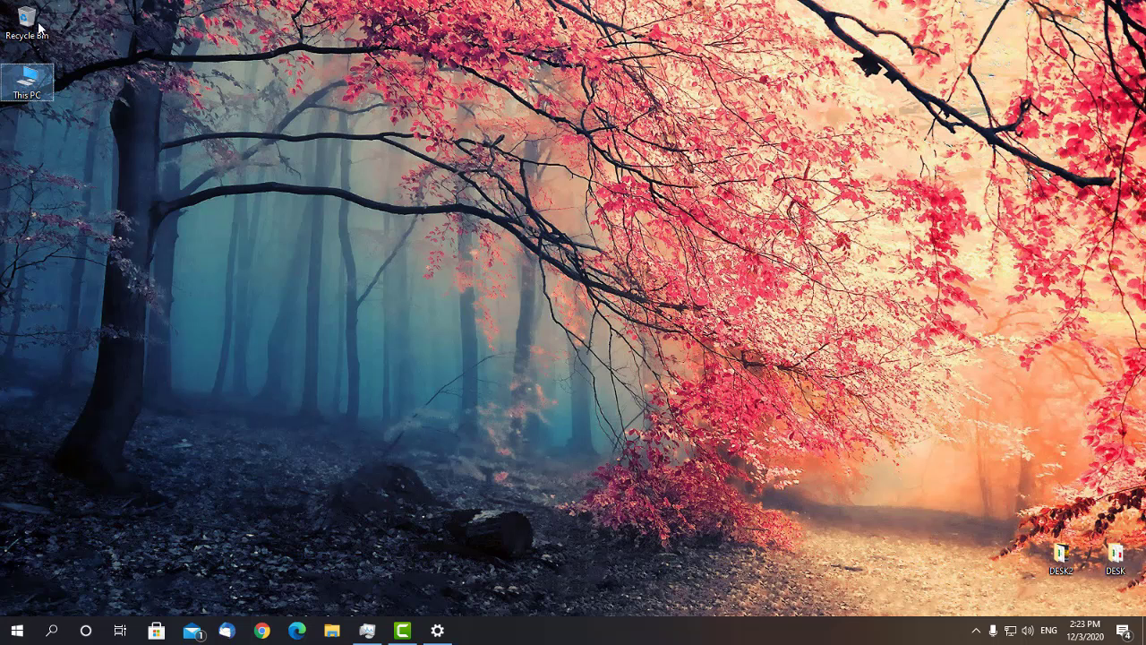
pyautogui.click(38, 25)
pyautogui.click(30, 77)
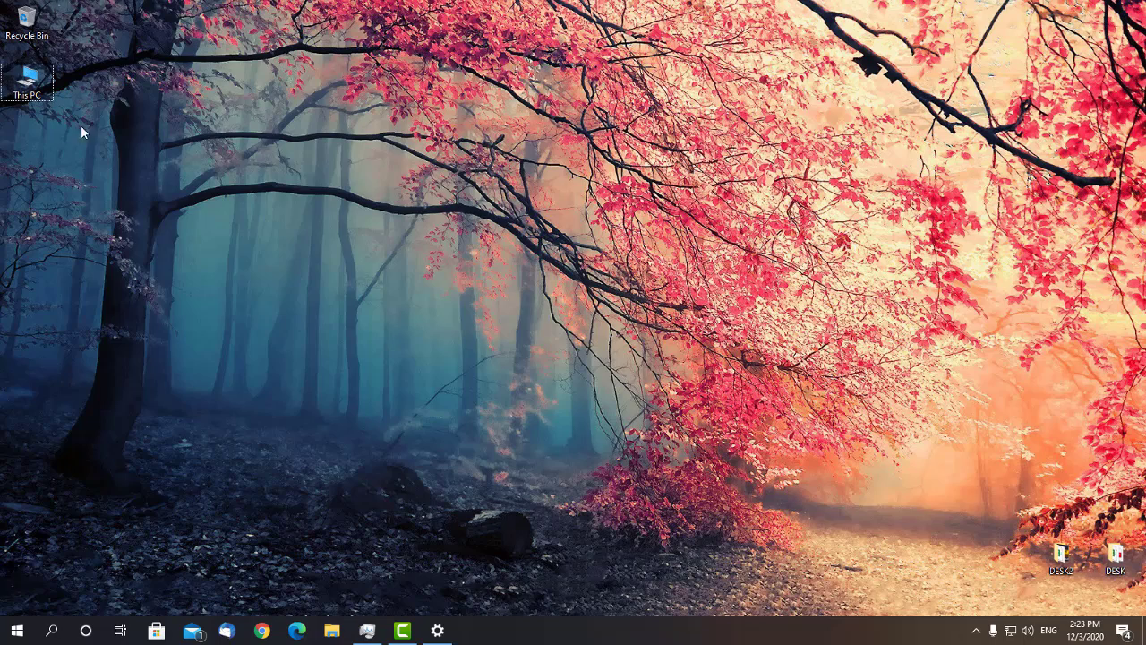
# Step: Review the desktop icon settings again, cancel the dialog and close Settings
pyautogui.click(437, 630)
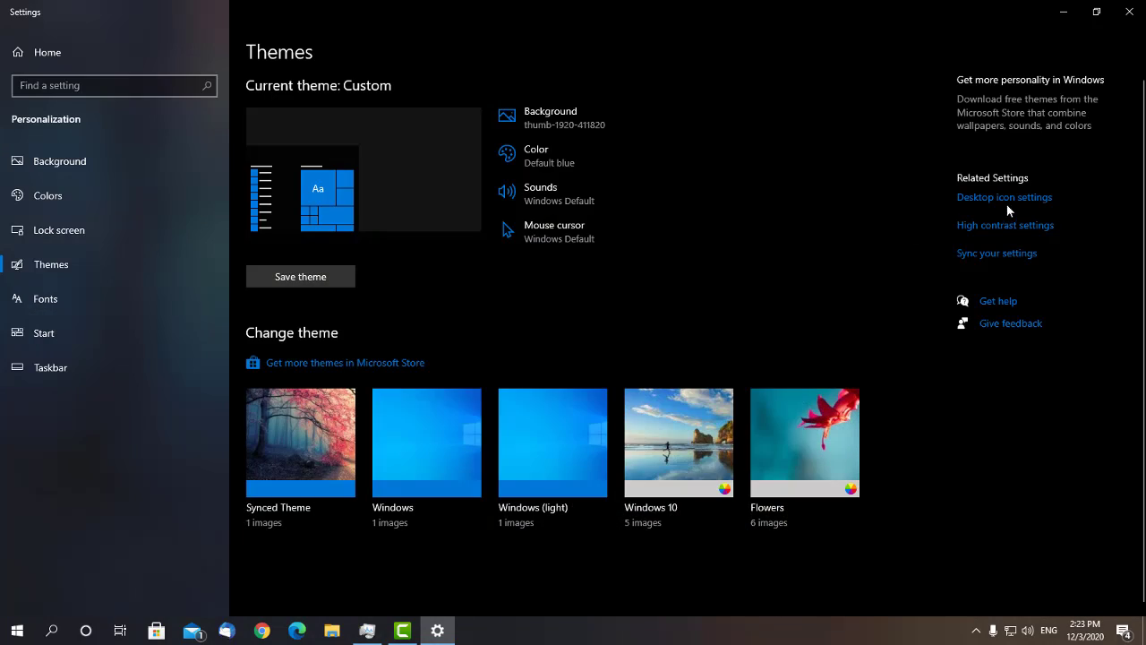
pyautogui.click(1018, 201)
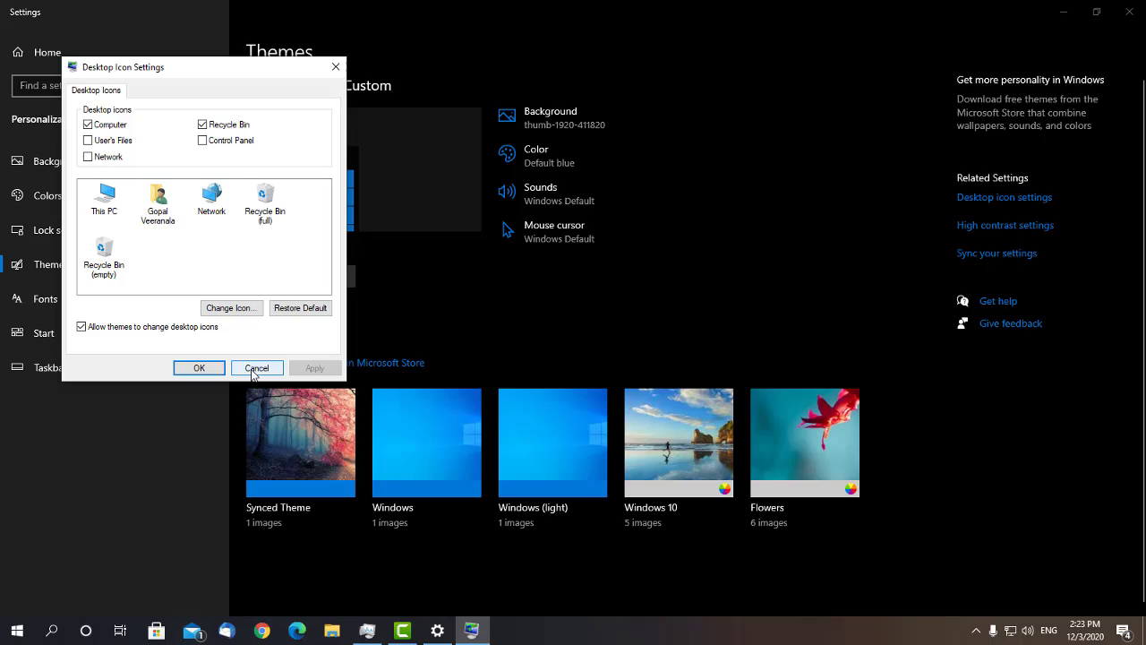
pyautogui.click(256, 368)
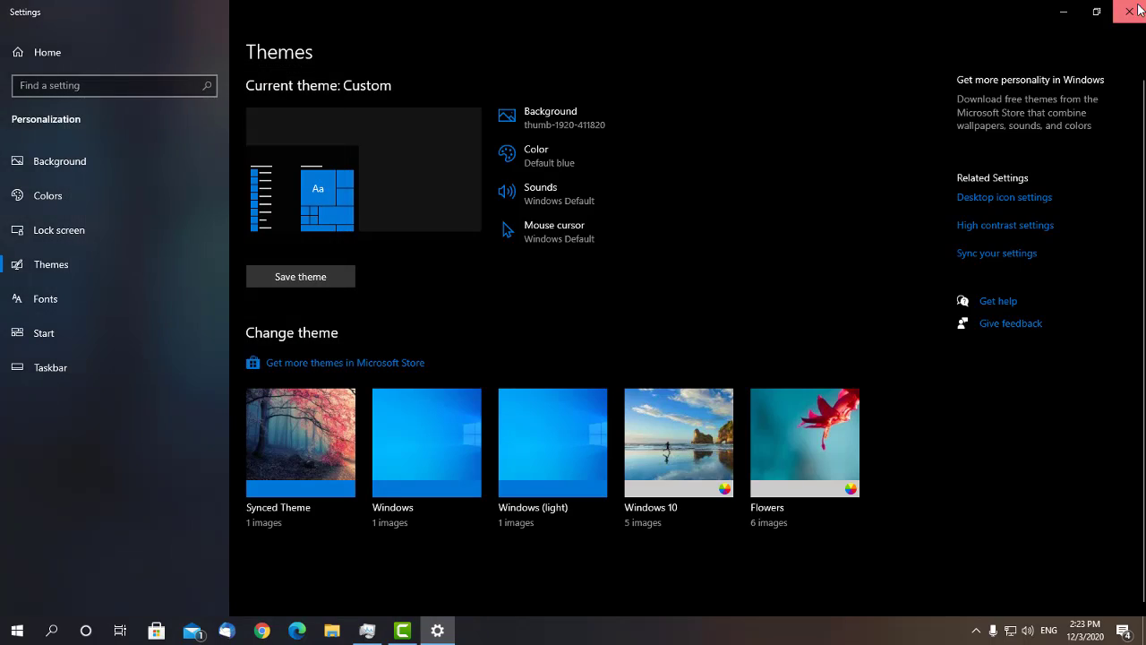
pyautogui.click(1129, 11)
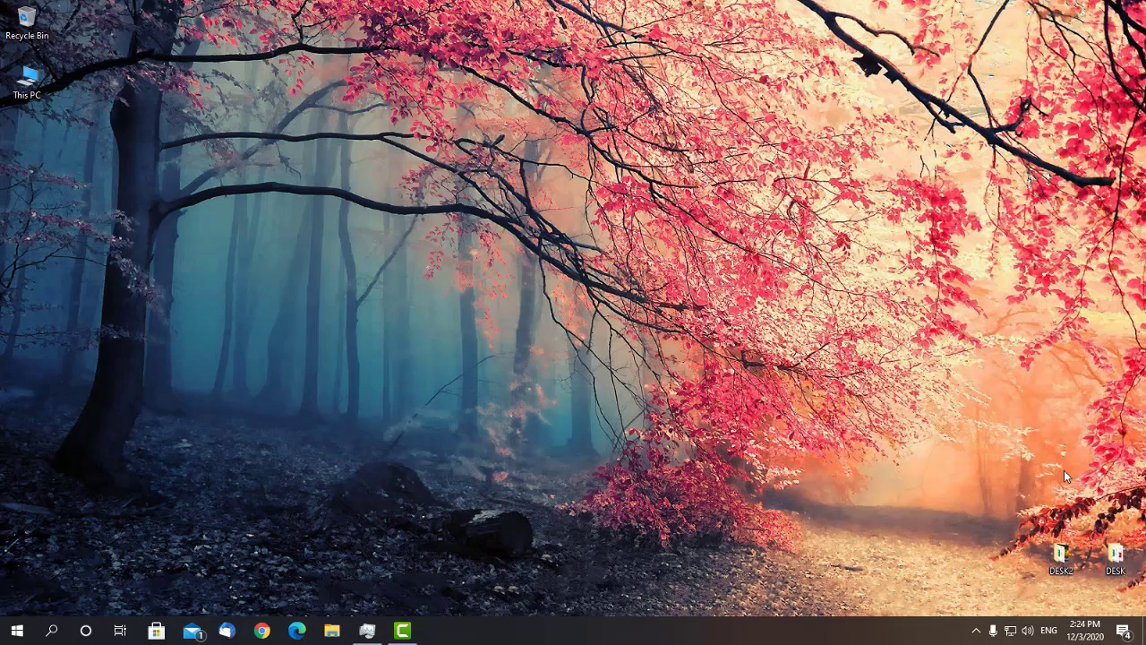
pyautogui.rightClick(639, 414)
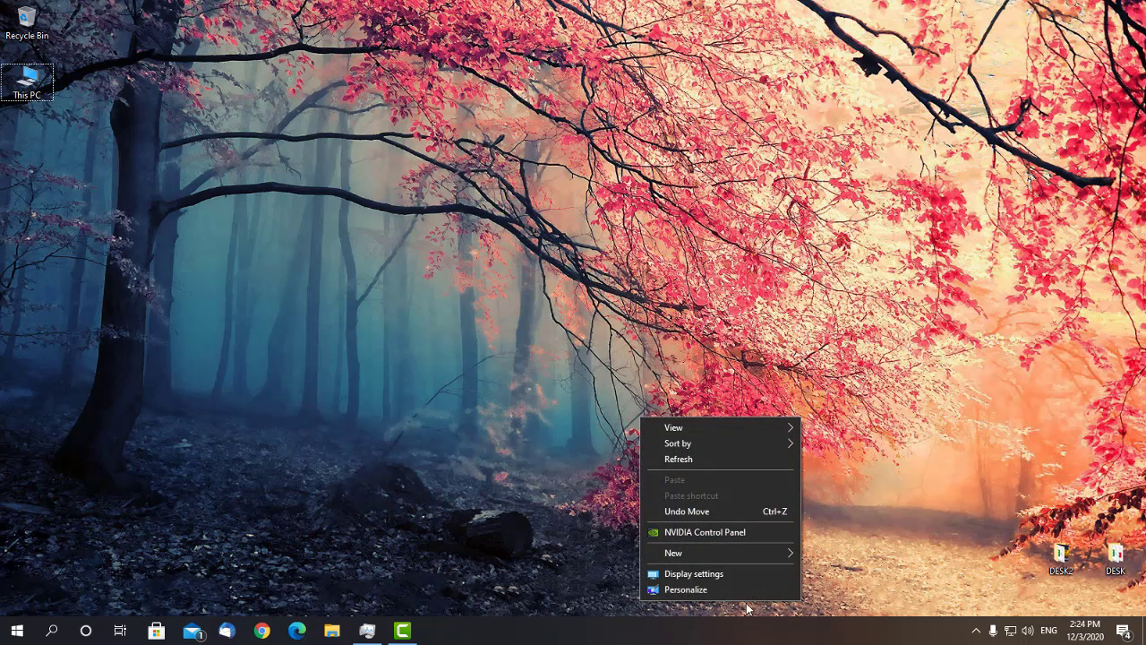
pyautogui.click(425, 383)
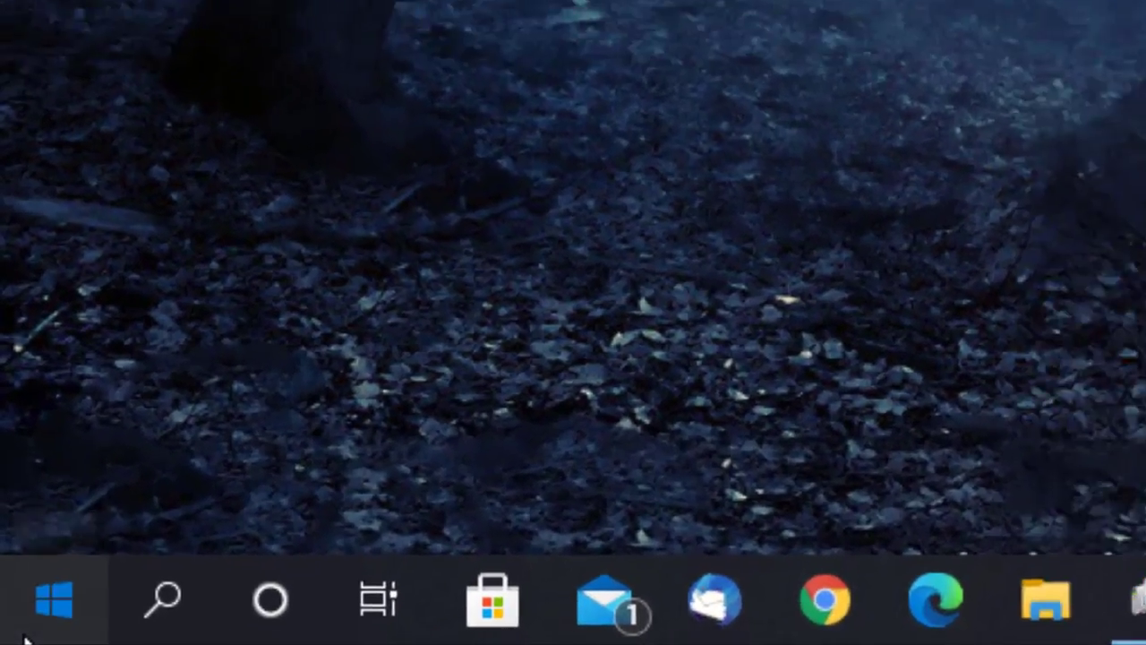
# Step: Search Windows for "desktop icons", open Themes and related settings, and bring up the desktop icon settings
pyautogui.click(27, 633)
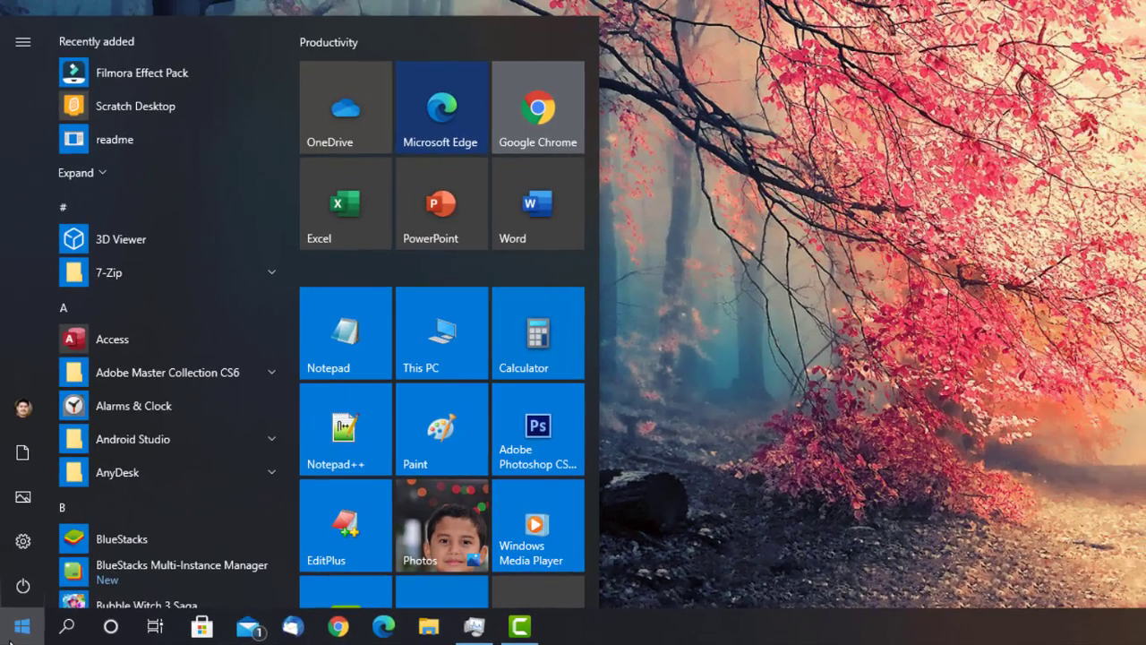
pyautogui.write('desktop ')
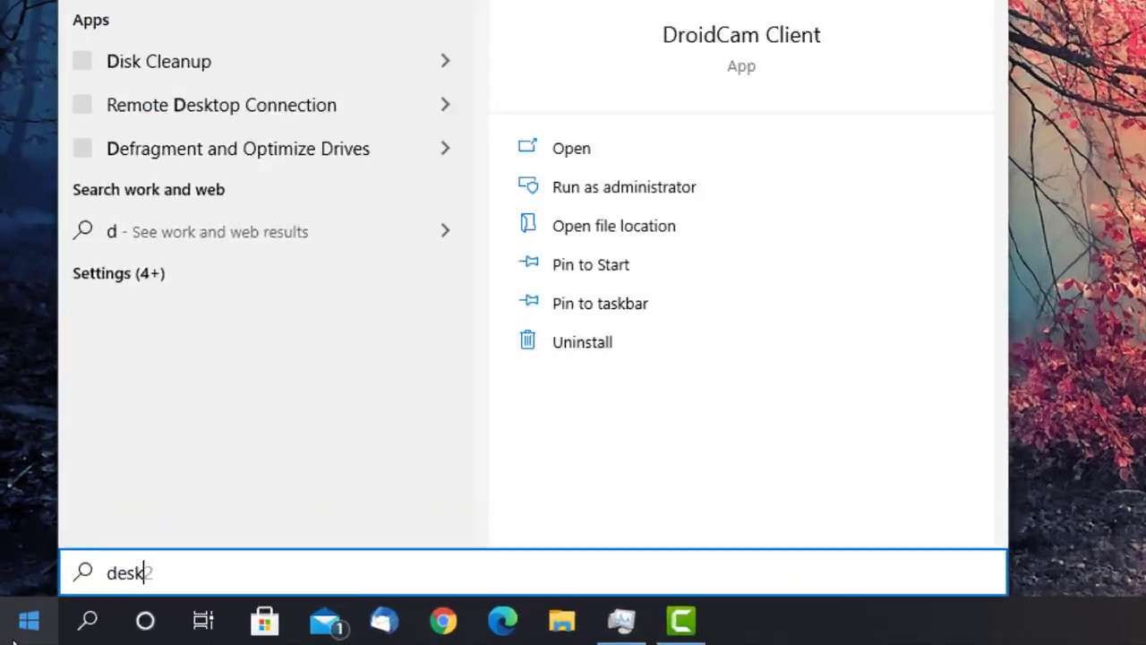
pyautogui.write('icons')
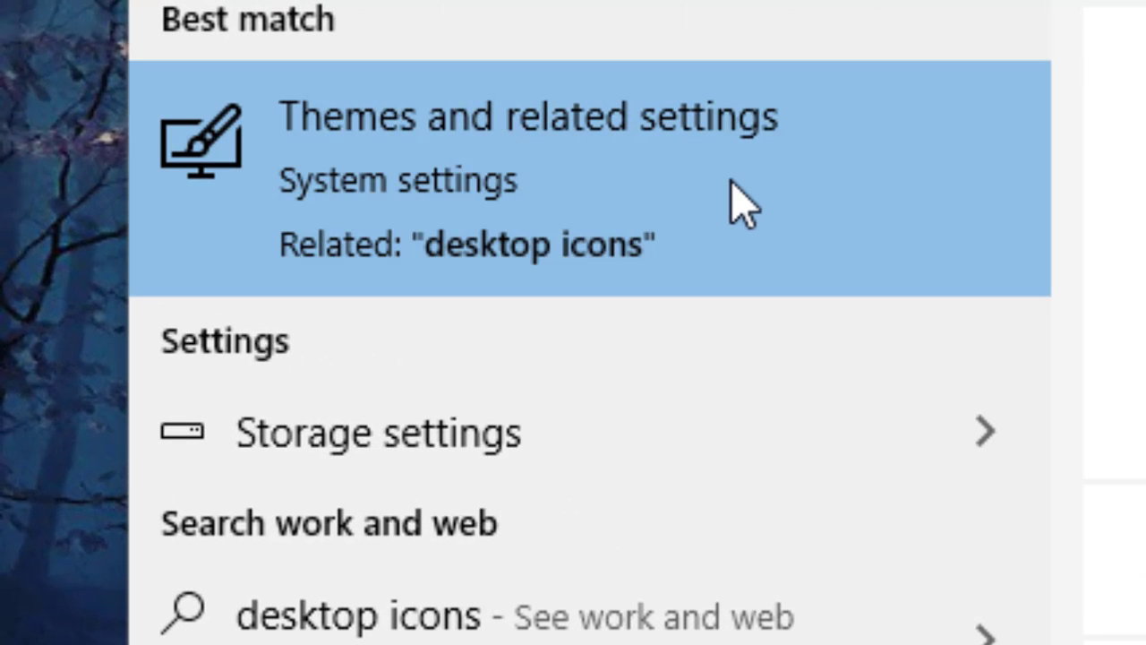
pyautogui.click(734, 204)
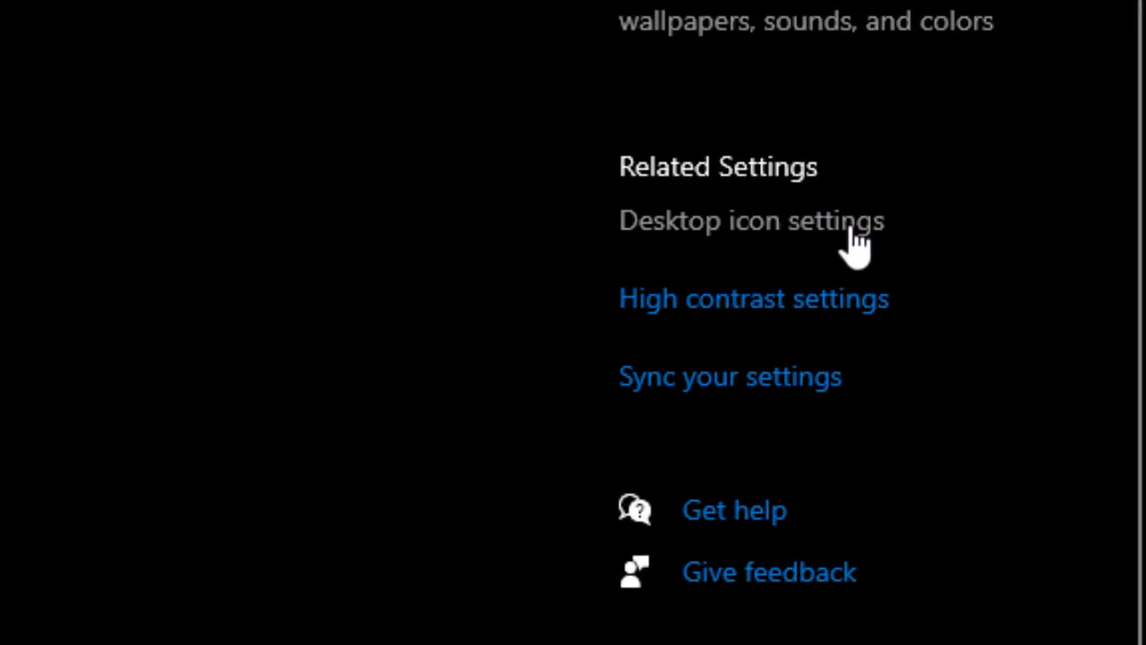
pyautogui.click(924, 219)
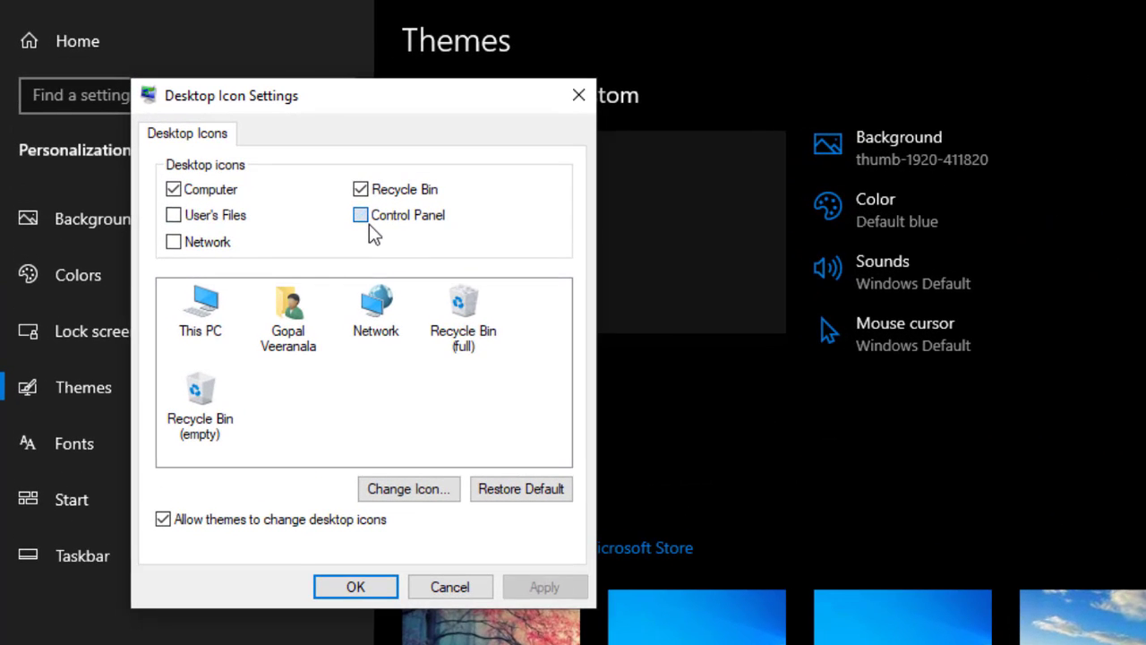
# Step: Enable the User's Files desktop icon, leave Control Panel off, and confirm the dialog
pyautogui.click(360, 215)
pyautogui.click(360, 215)
pyautogui.click(207, 217)
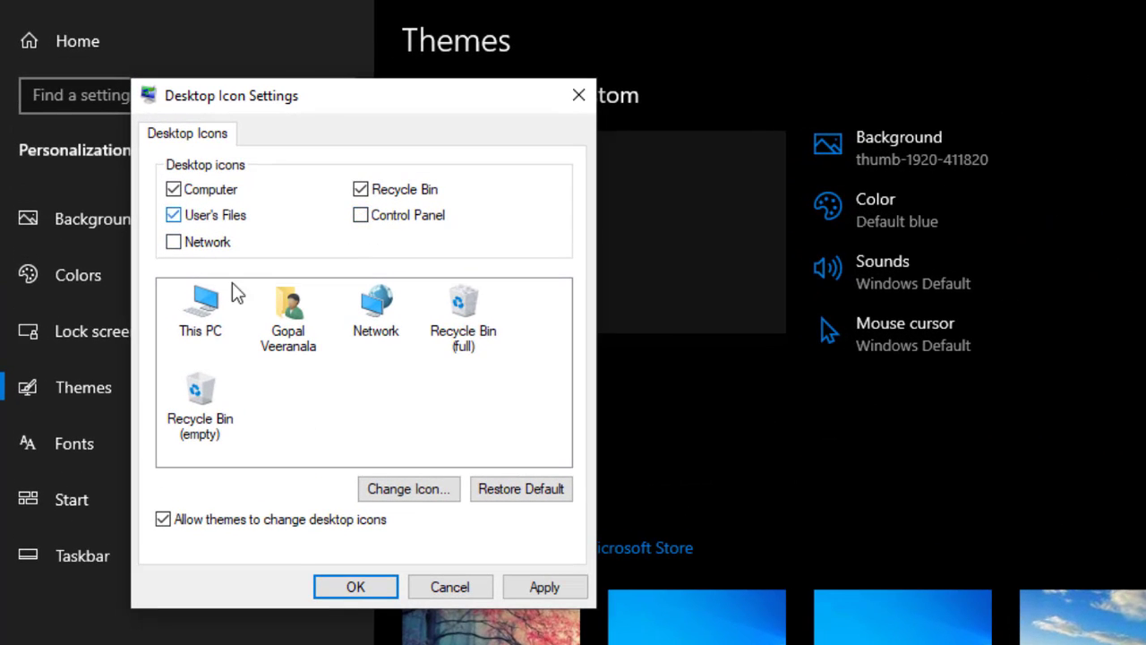
pyautogui.click(352, 591)
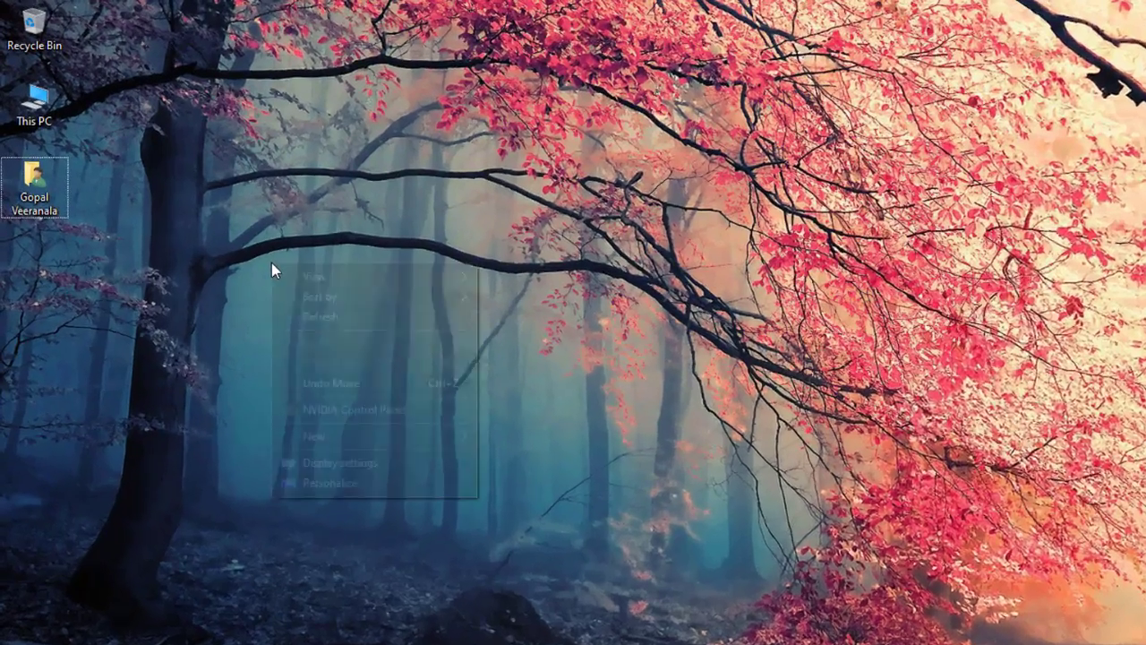
# Step: Turn on Auto arrange icons for the desktop
pyautogui.rightClick(212, 203)
pyautogui.moveTo(417, 320)
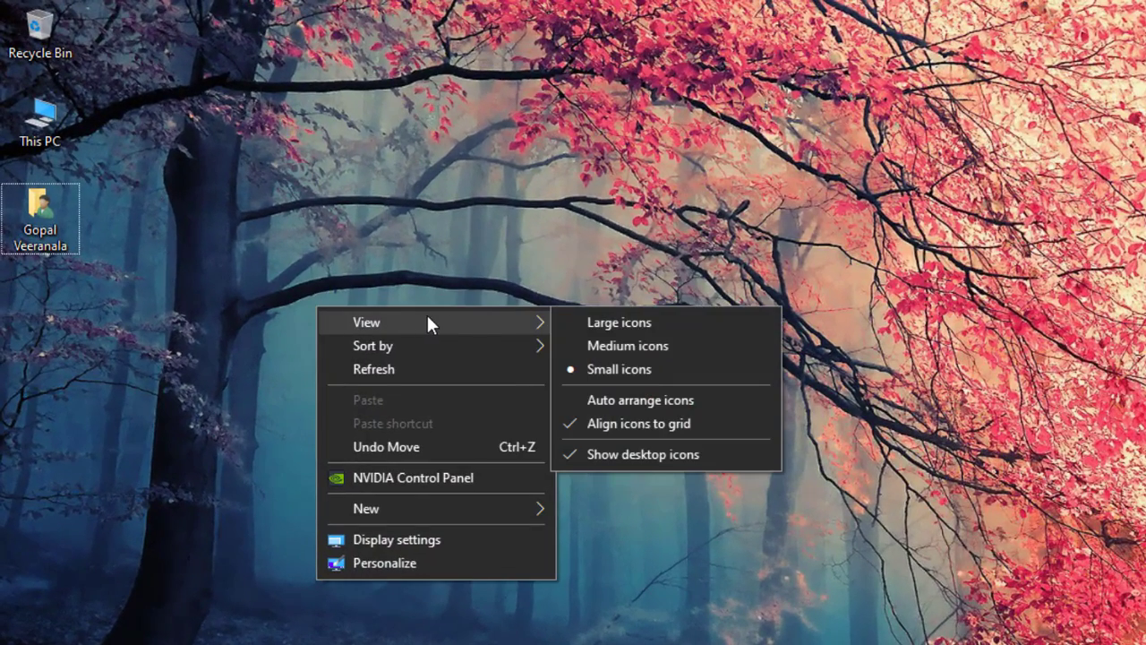
pyautogui.click(708, 407)
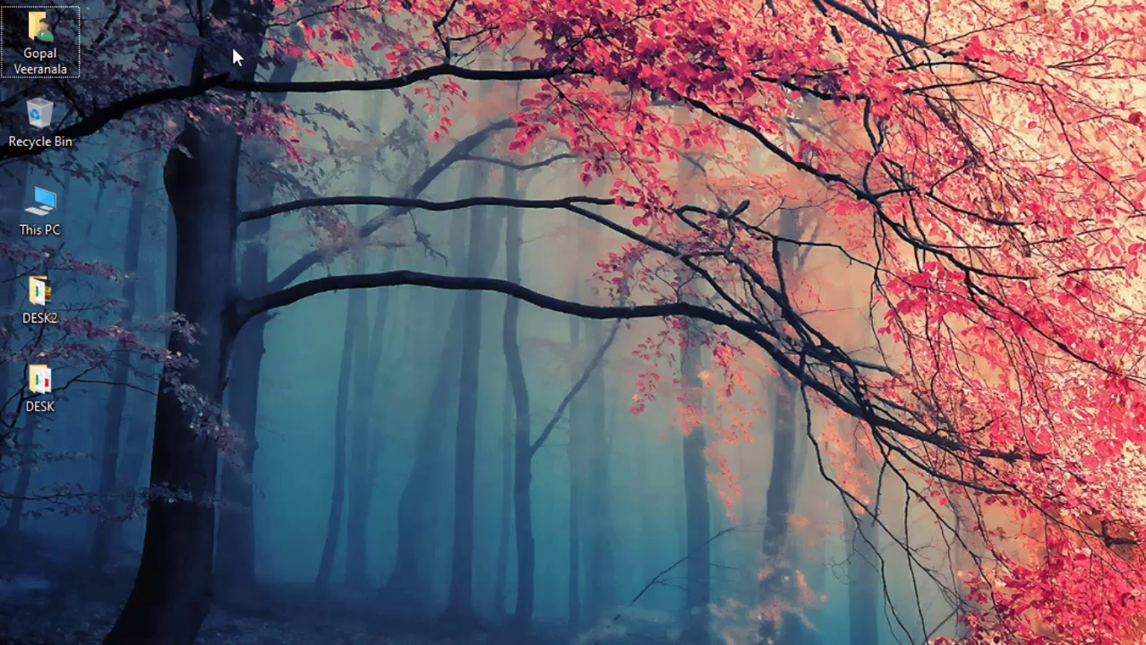
# Step: Hide all icons on the desktop by disabling the Show desktop icons view option
pyautogui.rightClick(154, 451)
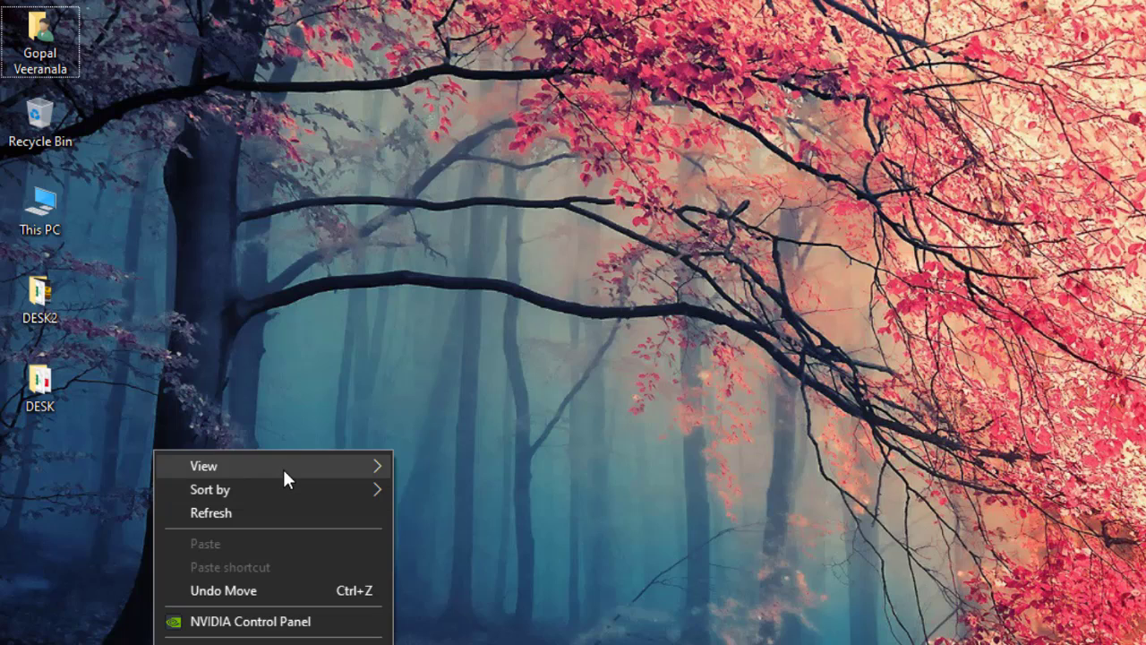
pyautogui.moveTo(283, 467)
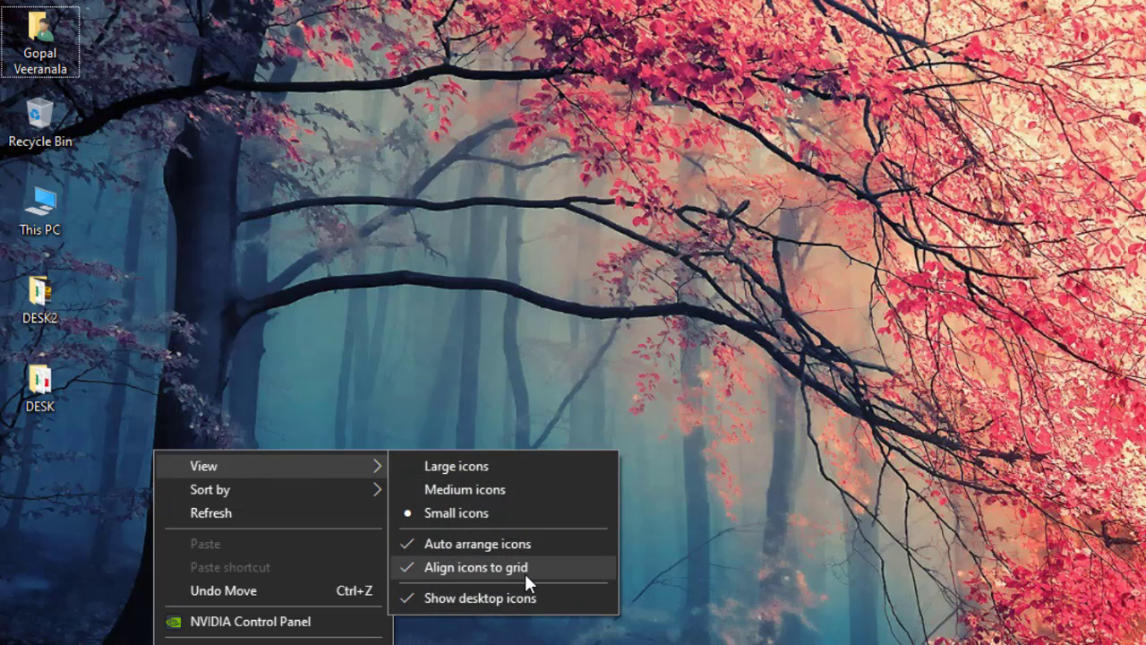
pyautogui.click(502, 385)
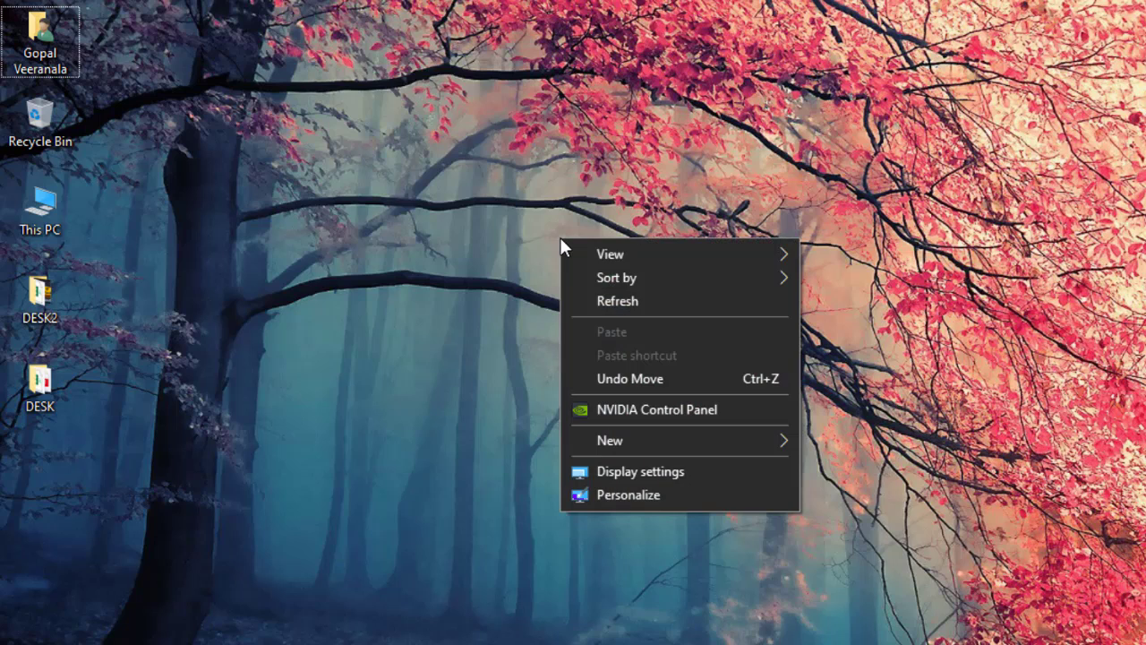
pyautogui.moveTo(741, 257)
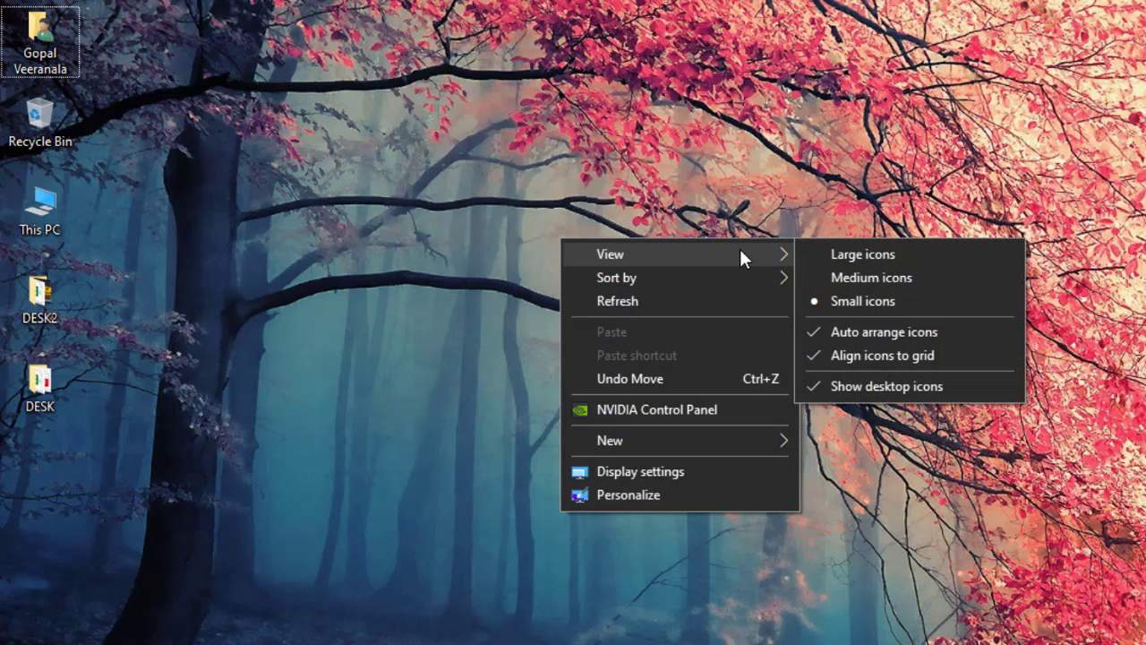
pyautogui.click(974, 391)
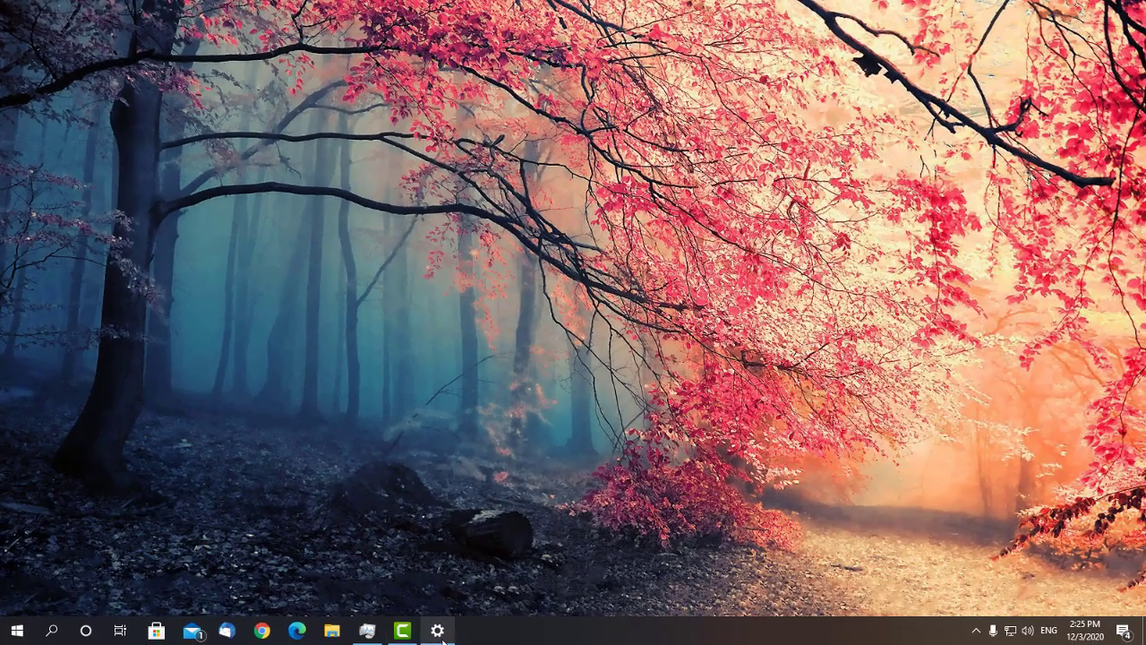
# Step: Check which icons are enabled in the desktop icon settings, close the dialog and minimise Settings
pyautogui.click(438, 630)
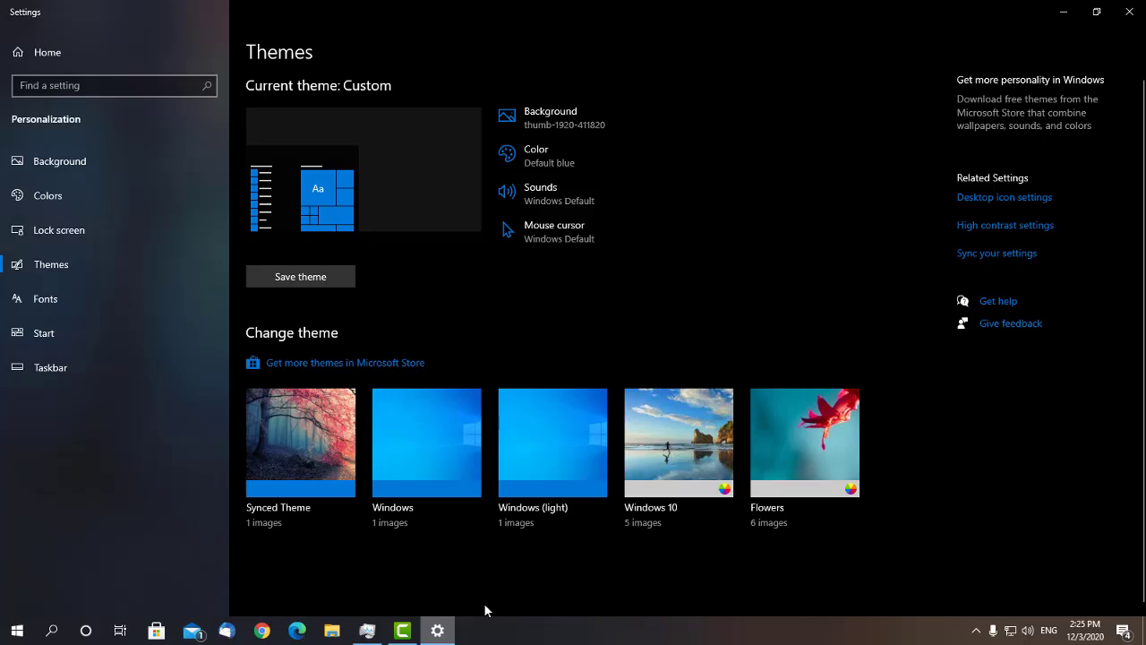
pyautogui.click(994, 197)
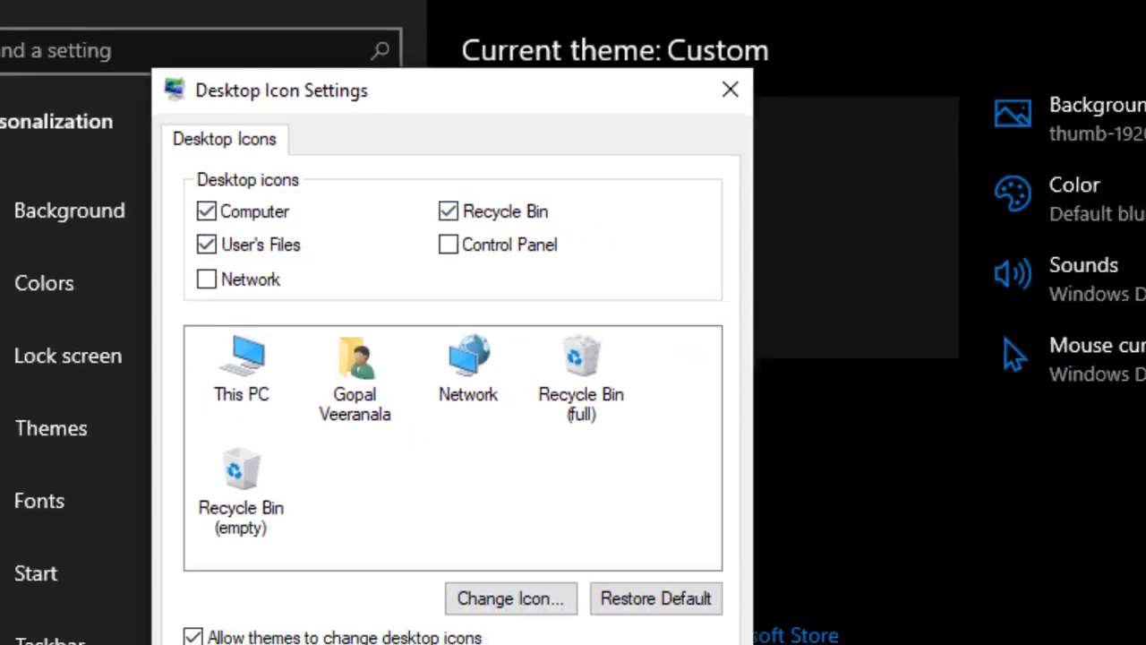
pyautogui.click(240, 403)
pyautogui.click(437, 631)
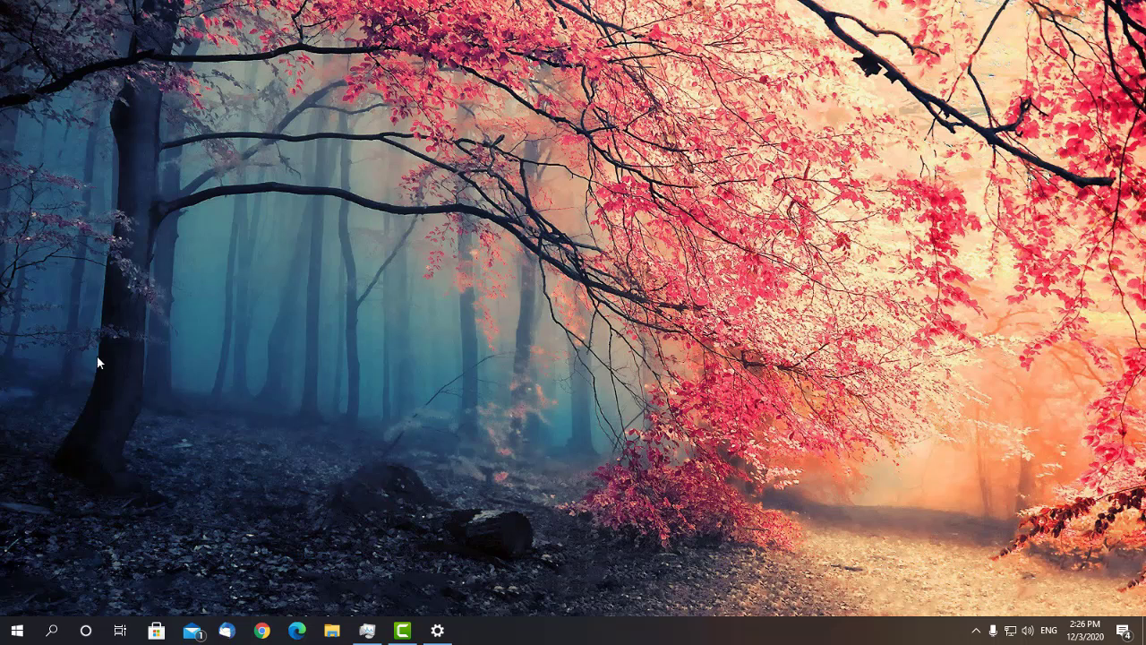
# Step: Bring all hidden icons back onto the desktop by enabling the Show desktop icons view option
pyautogui.rightClick(225, 190)
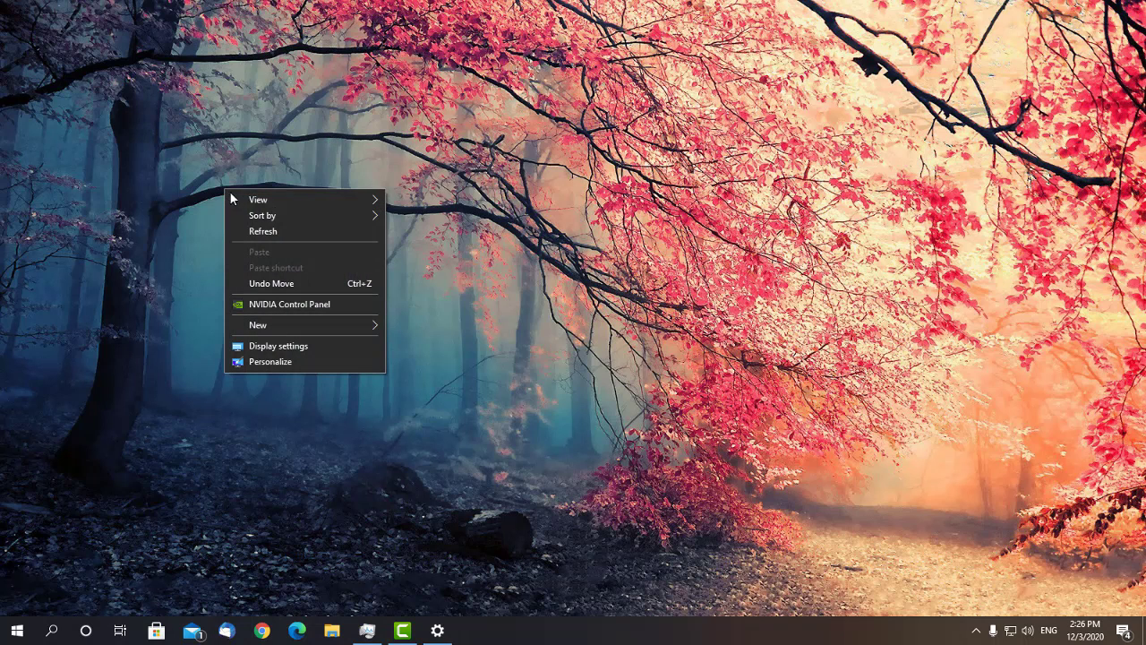
pyautogui.moveTo(270, 201)
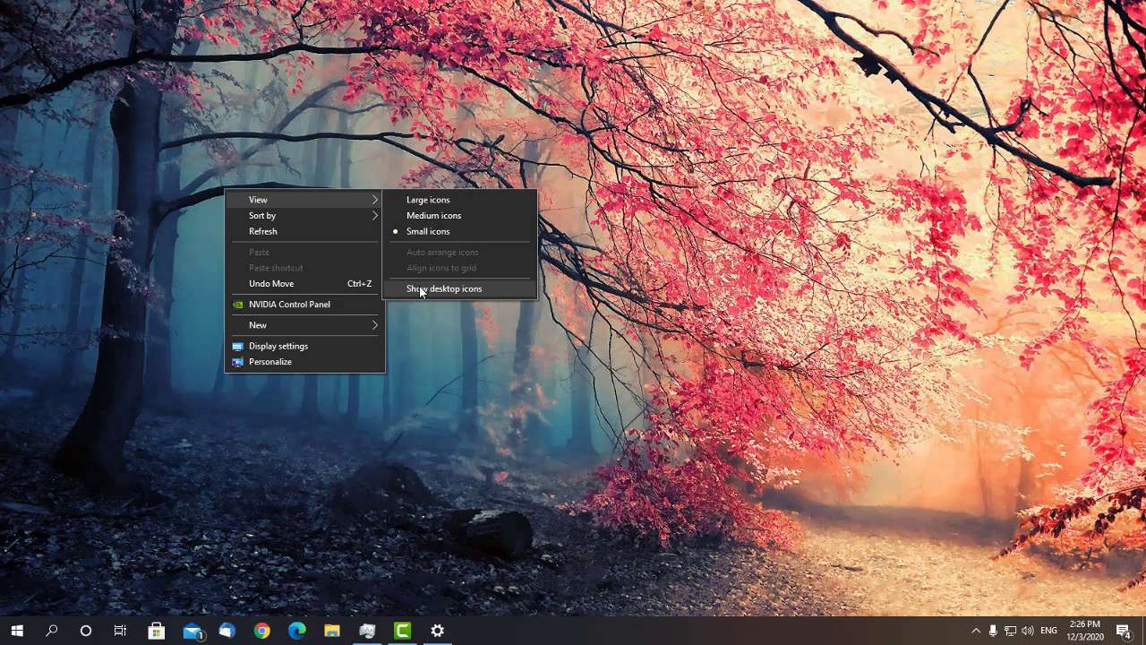
pyautogui.click(396, 287)
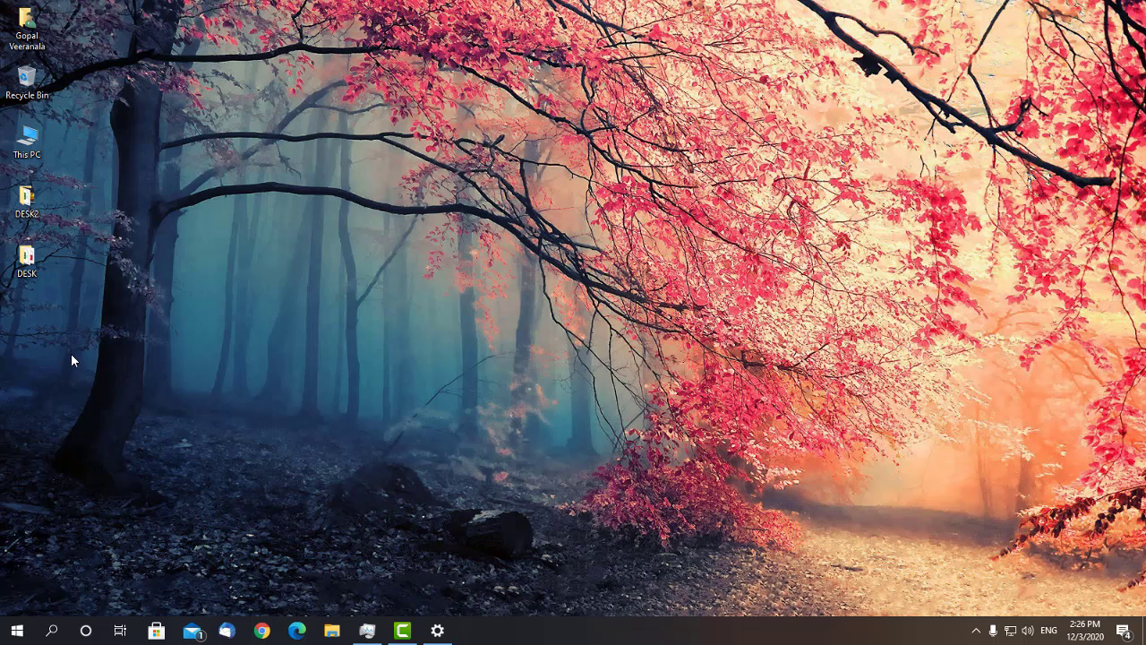
# Step: Toggle the Show desktop icons view option off and back on to hide and restore the desktop icons
pyautogui.rightClick(159, 283)
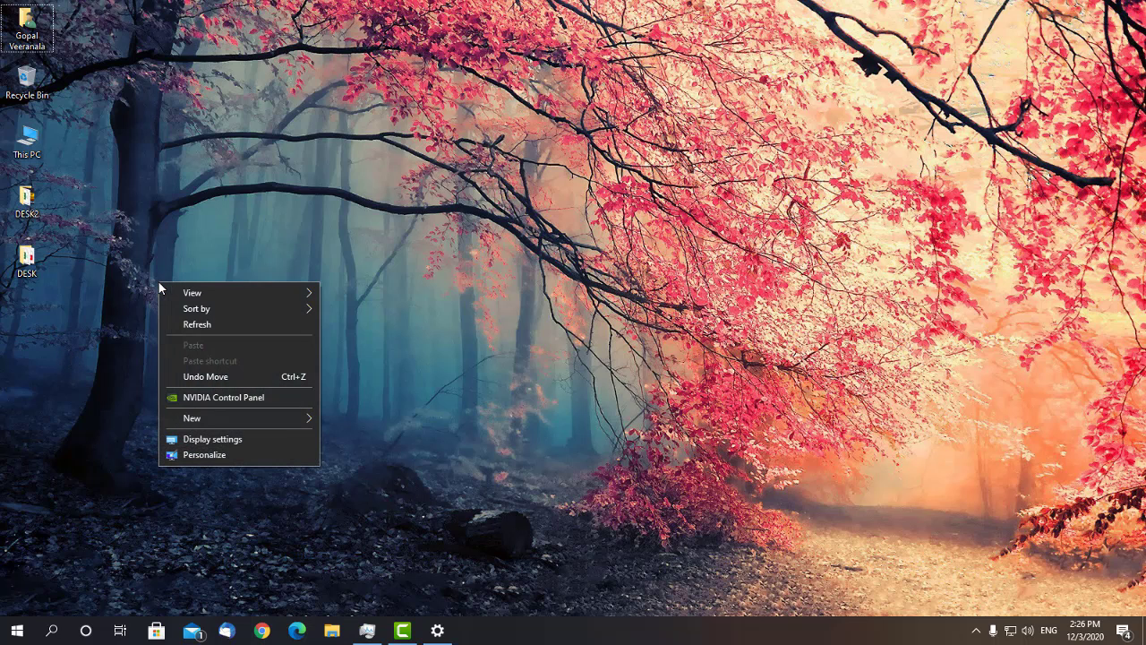
pyautogui.moveTo(209, 294)
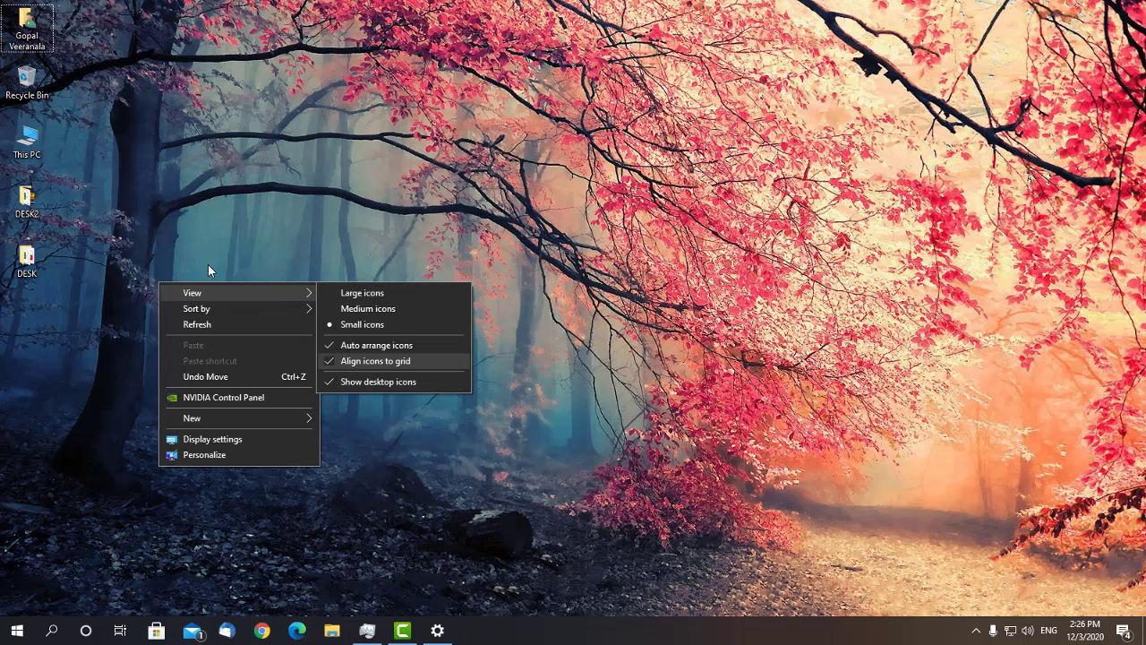
pyautogui.click(391, 385)
pyautogui.rightClick(285, 192)
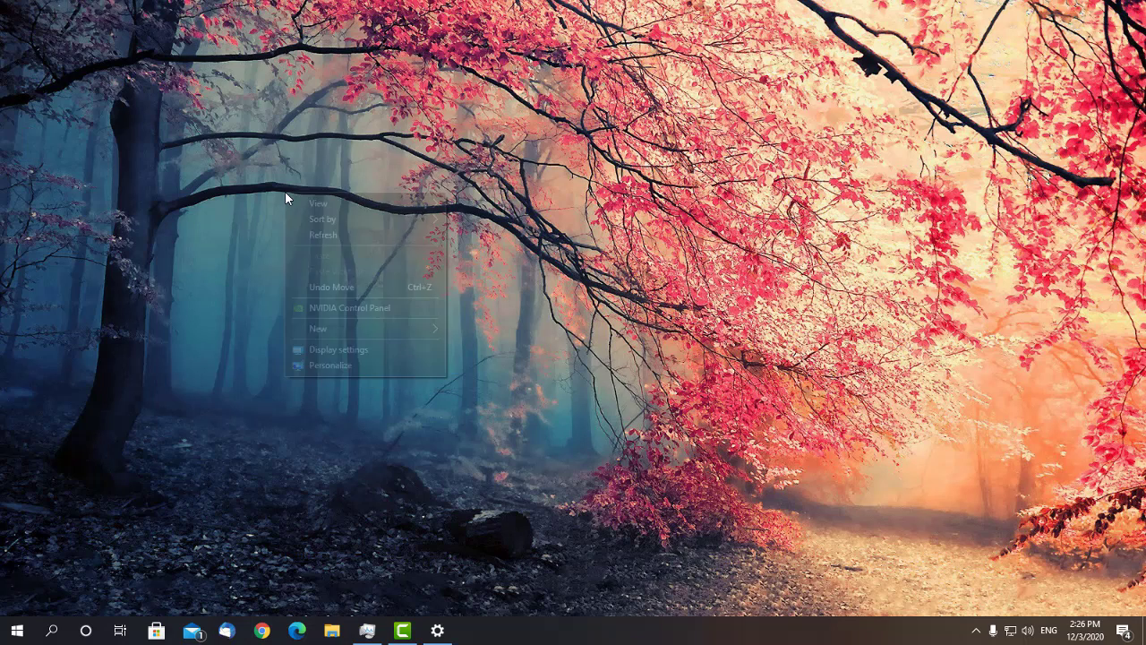
pyautogui.moveTo(353, 208)
pyautogui.click(514, 288)
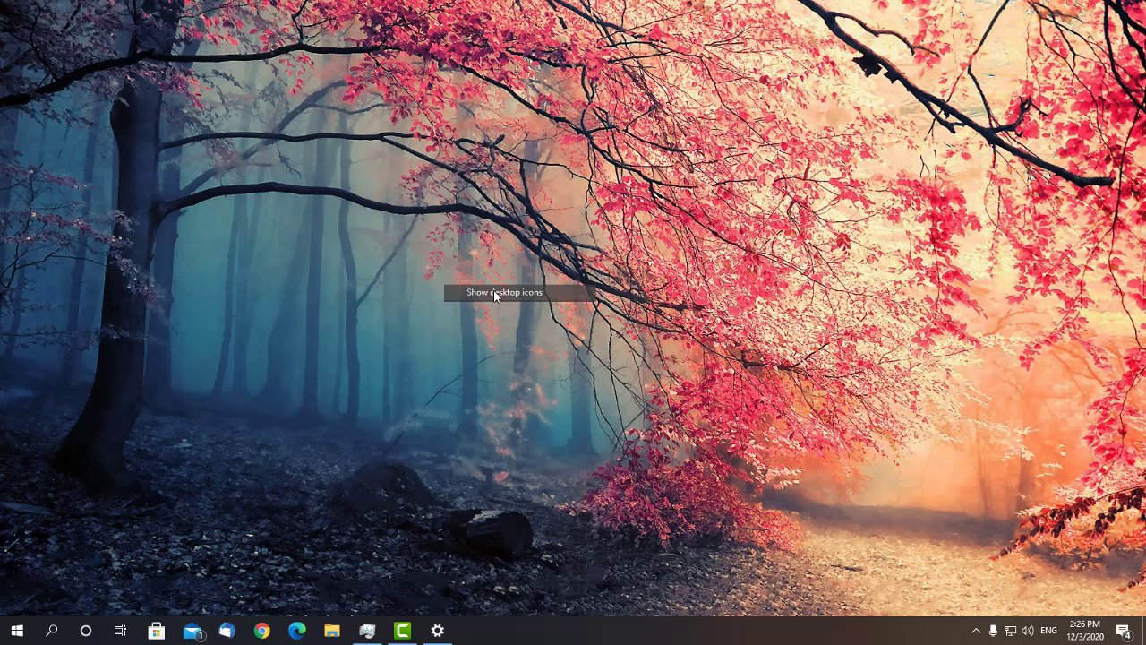